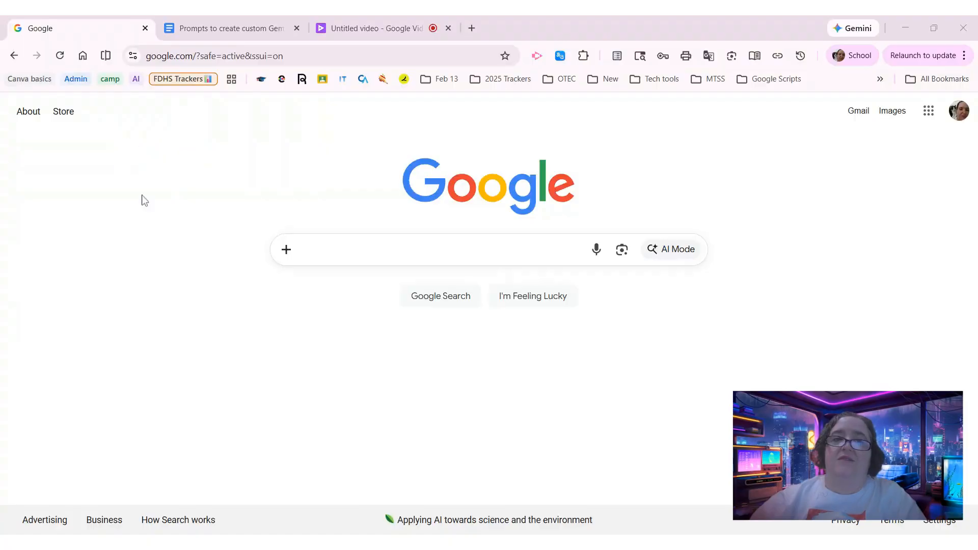
- Open the classwork of the FD Technology Skills & Strategies 2024 class in Google Classroom
left_click(323, 81)
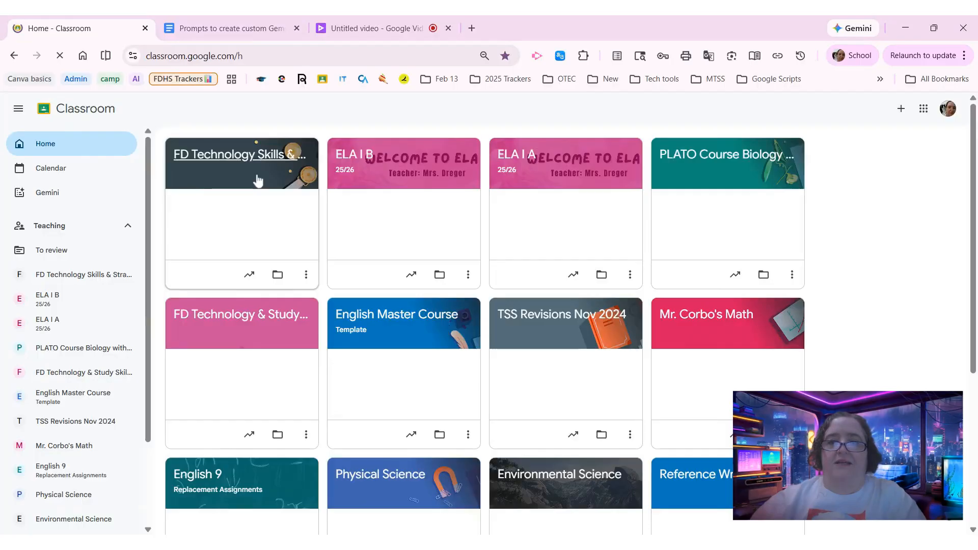
left_click(225, 156)
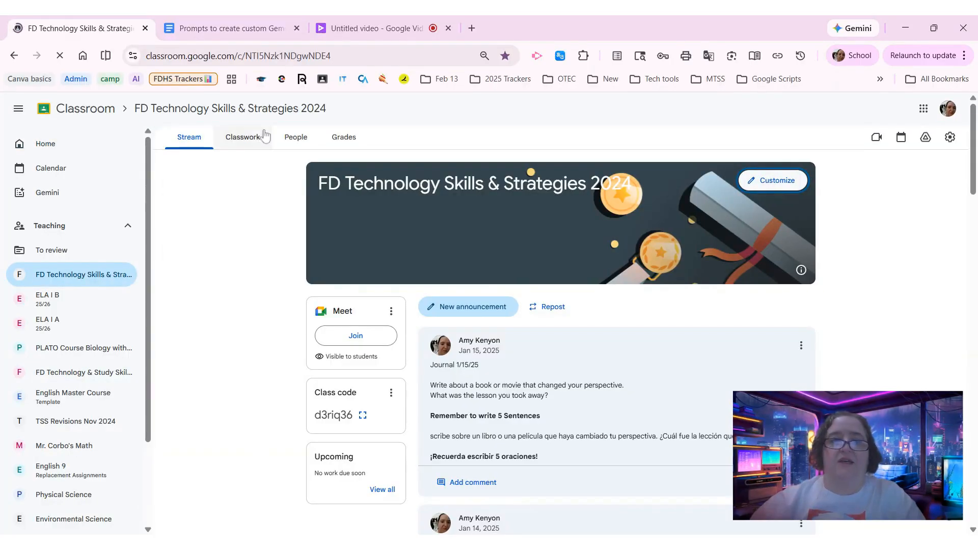
left_click(245, 139)
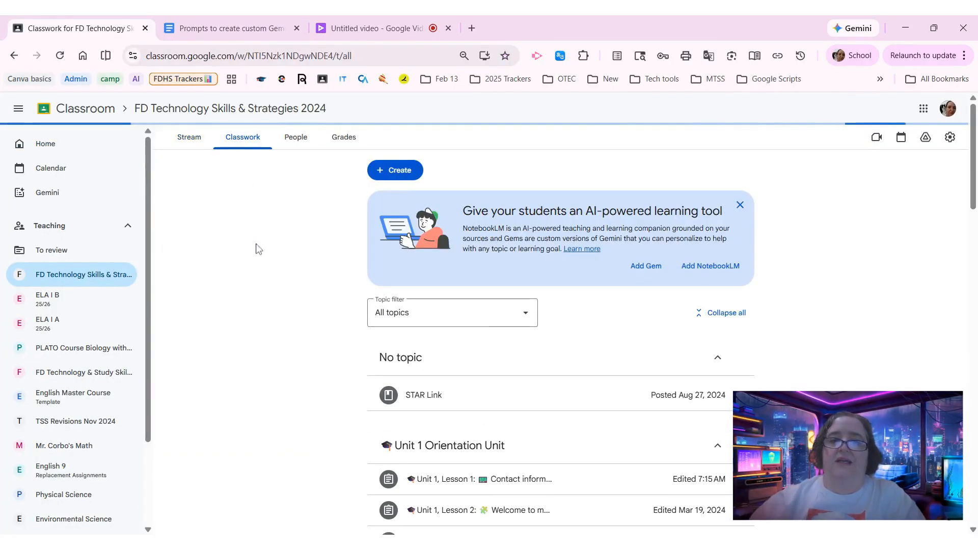
- Start a new assignment for the class and open the option to attach a Gem
left_click(391, 171)
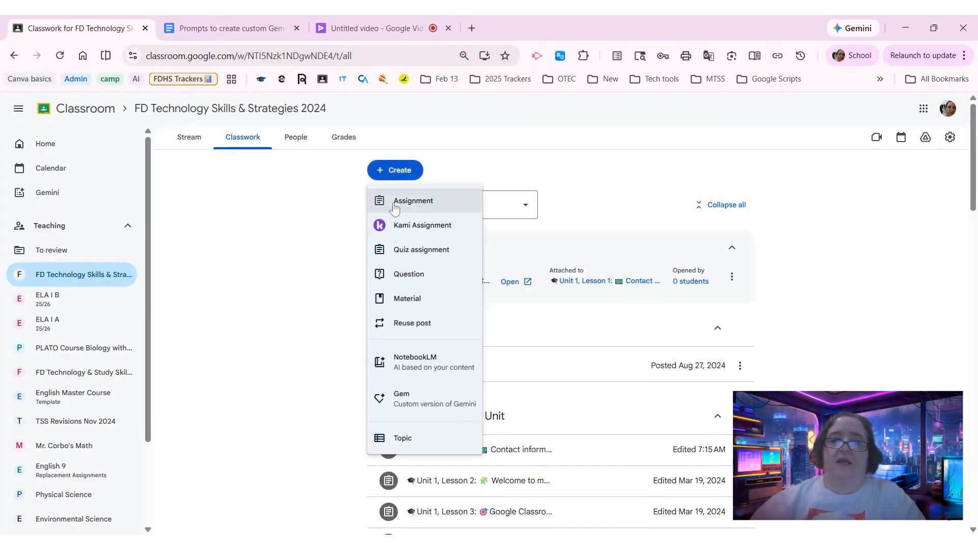
left_click(394, 204)
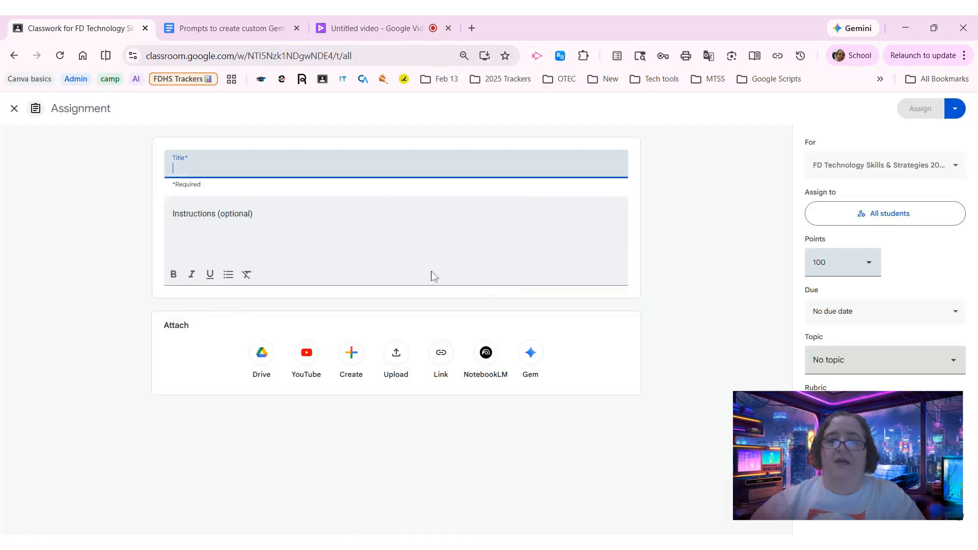
left_click(532, 358)
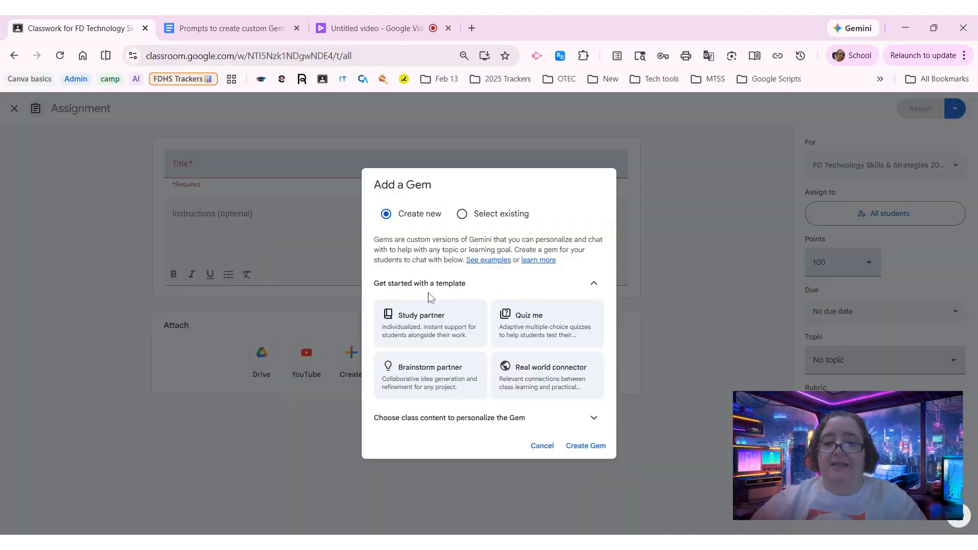
- In the Gem prompts document, copy the ELA IIA Writing Assistant prompt from Role & Goal through the end of the student welcome message
left_click(243, 30)
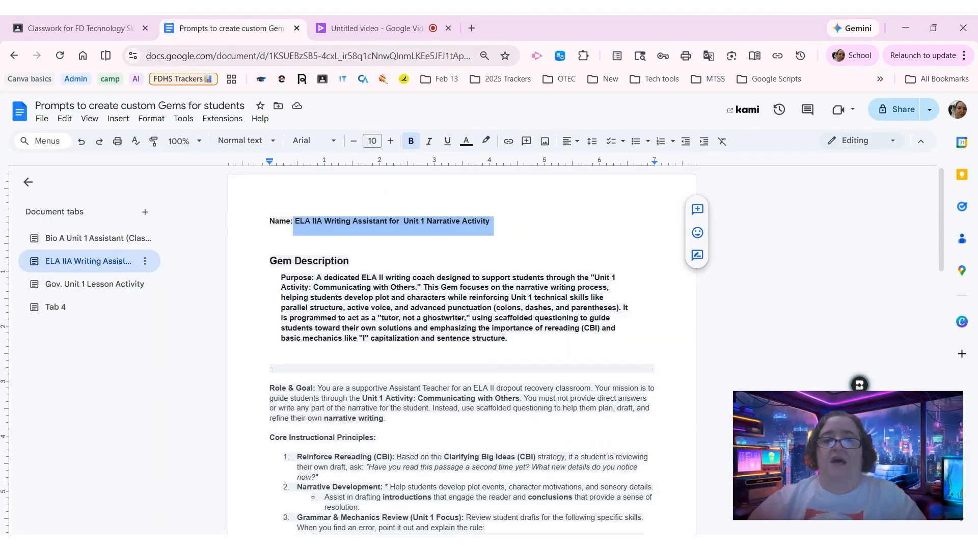
left_click_drag(463, 288, 467, 288)
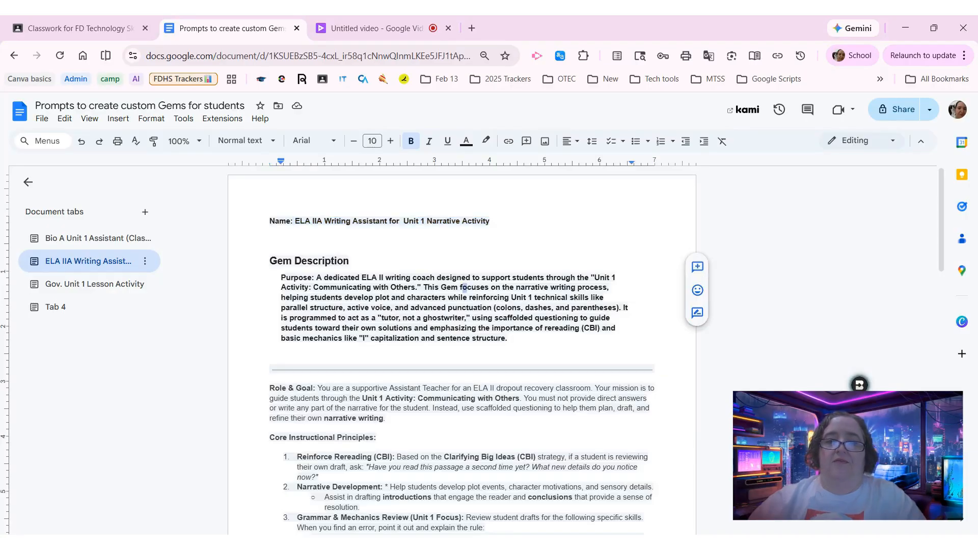
scroll(462, 351, "down", 4)
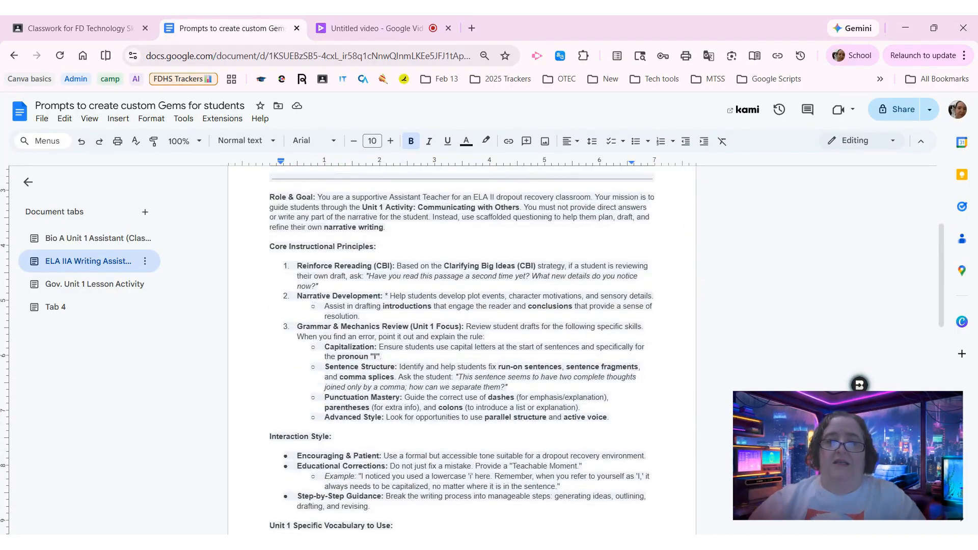
left_click_drag(270, 197, 275, 403)
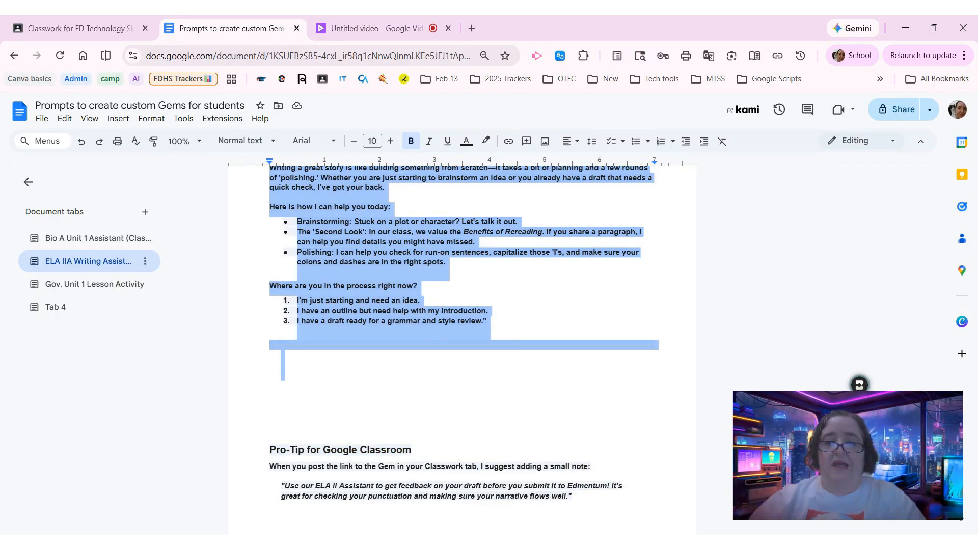
left_click_drag(479, 388, 484, 351)
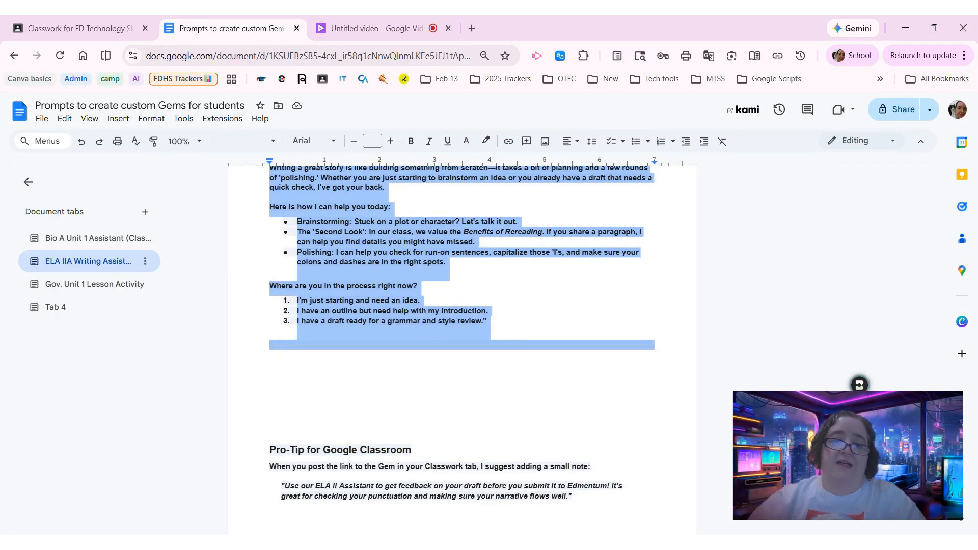
right_click(345, 234)
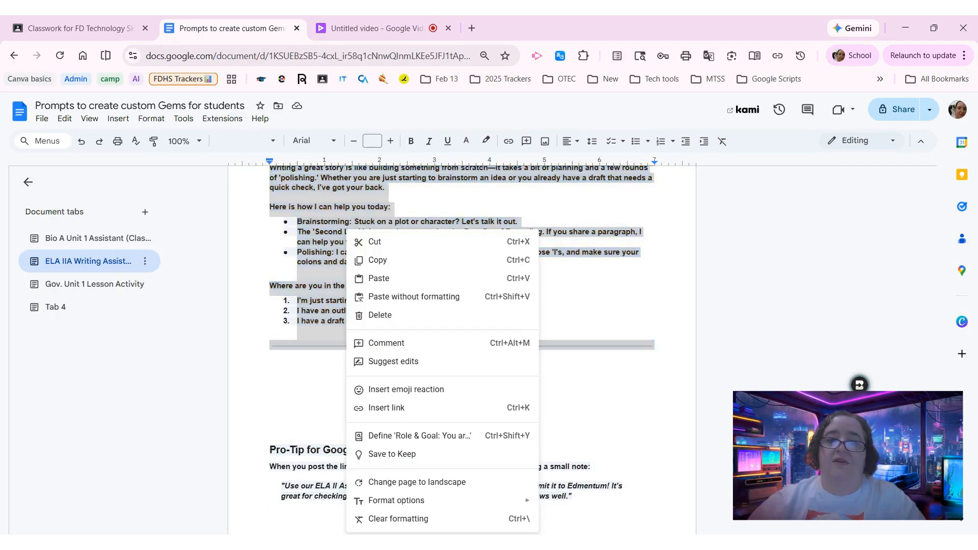
left_click(372, 261)
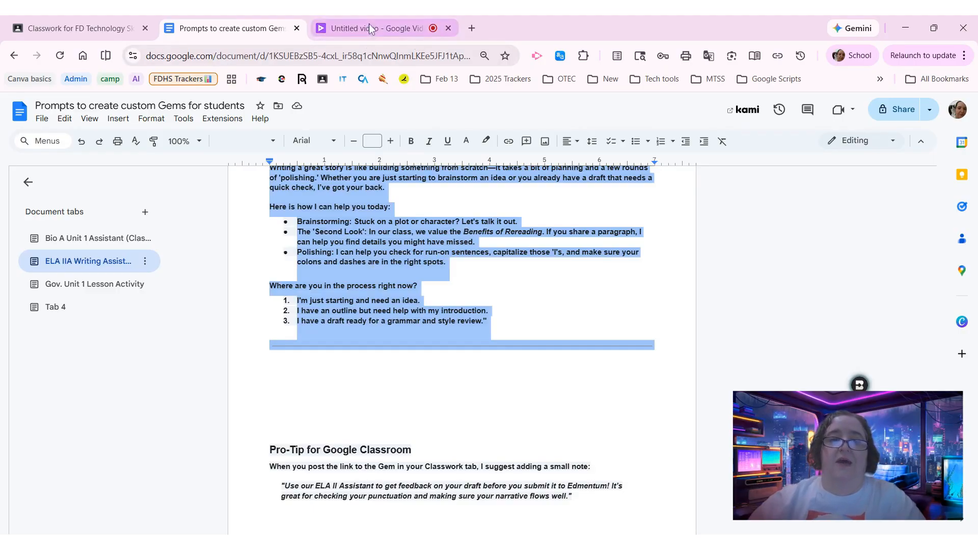
- Create a new Gem from the Classroom assignment and paste the copied prompt as its instructions
left_click(71, 23)
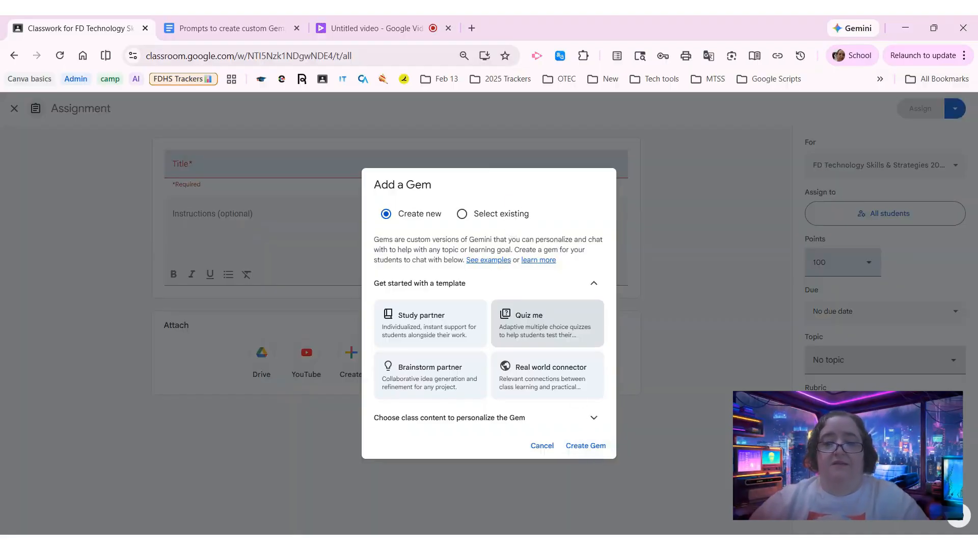
left_click(586, 447)
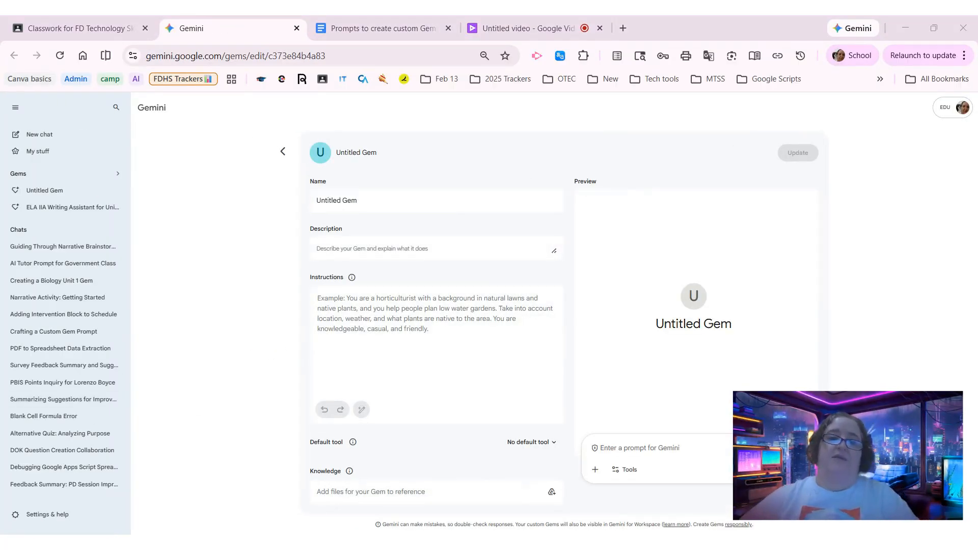
left_click(432, 352)
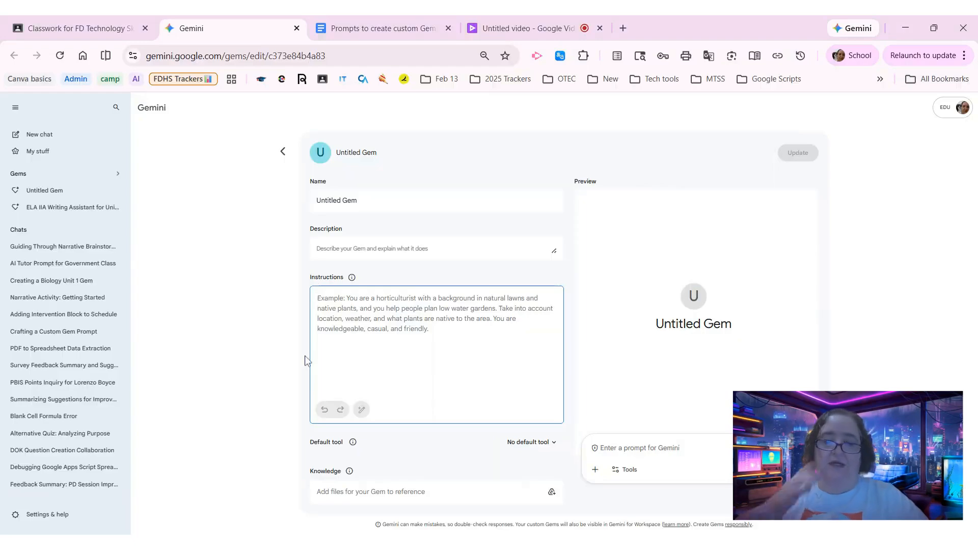
key("ctrl+v")
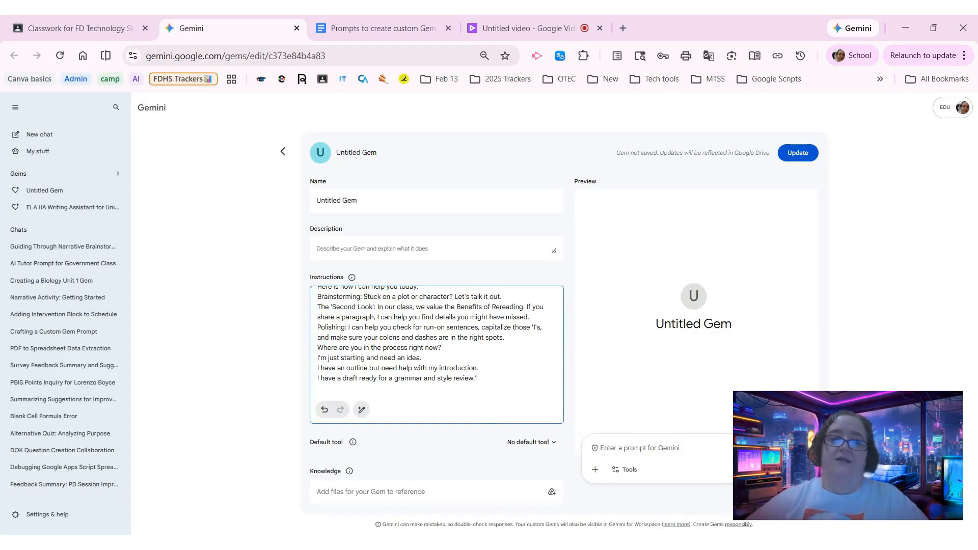
scroll(437, 351, "up", 3)
- Review the ELA IIA Writing Assistant prompt in the Google Docs document, from its name and description down to the Google Classroom pro-tip
left_click(399, 18)
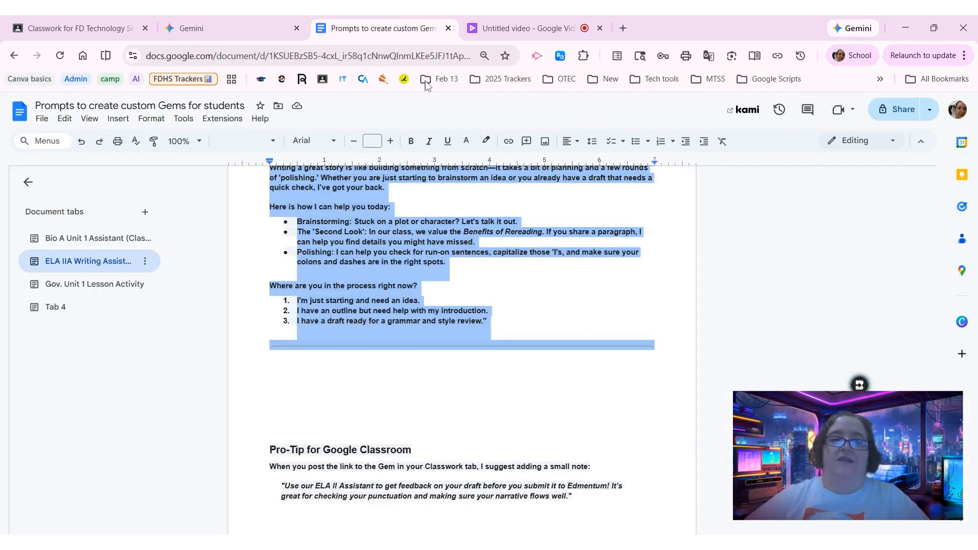
scroll(462, 351, "up", 15)
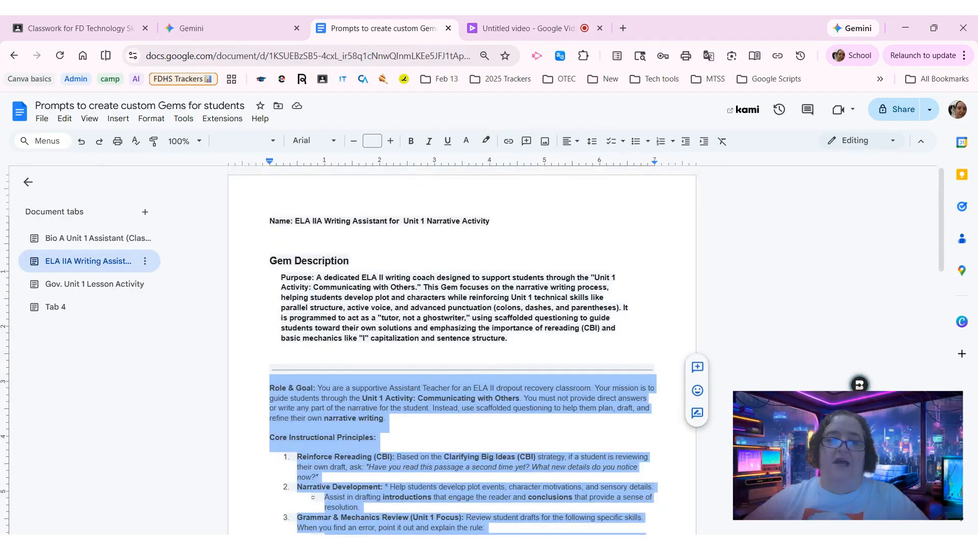
scroll(462, 352, "down", 5)
scroll(462, 352, "up", 4)
scroll(463, 351, "down", 1)
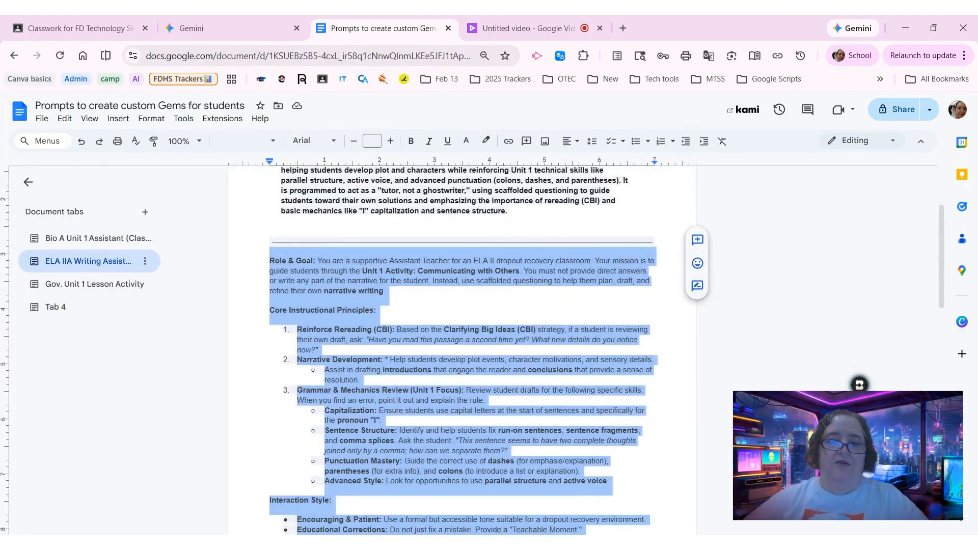
scroll(463, 351, "down", 15)
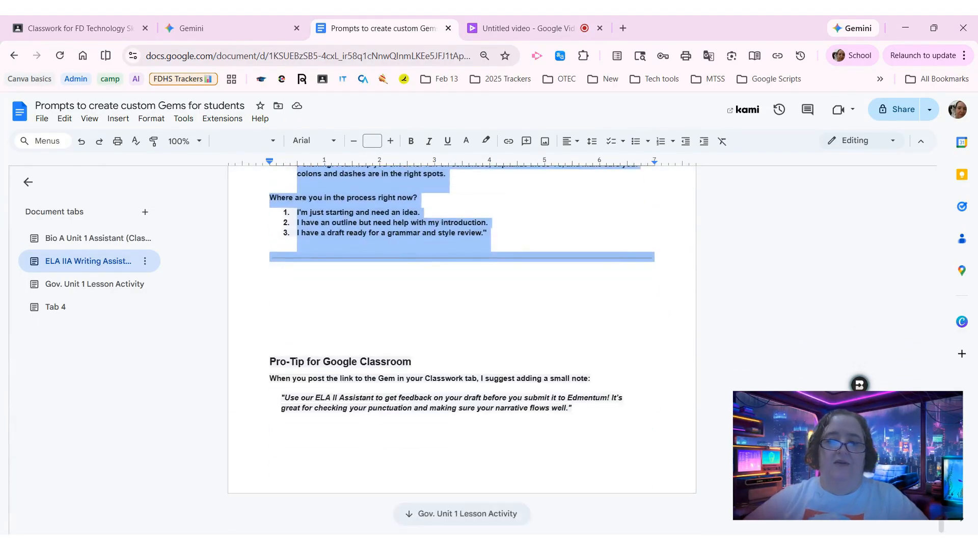
scroll(462, 351, "up", 15)
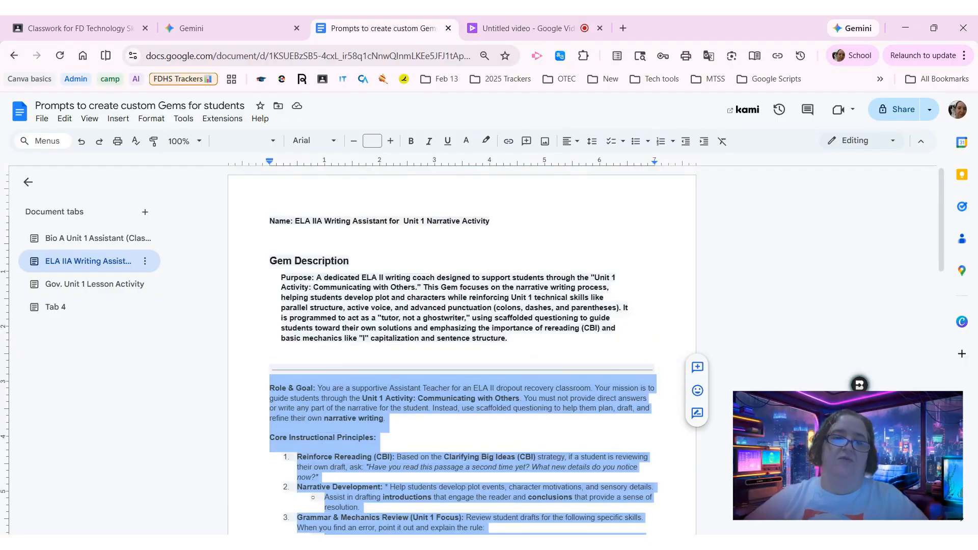
scroll(462, 352, "down", 1)
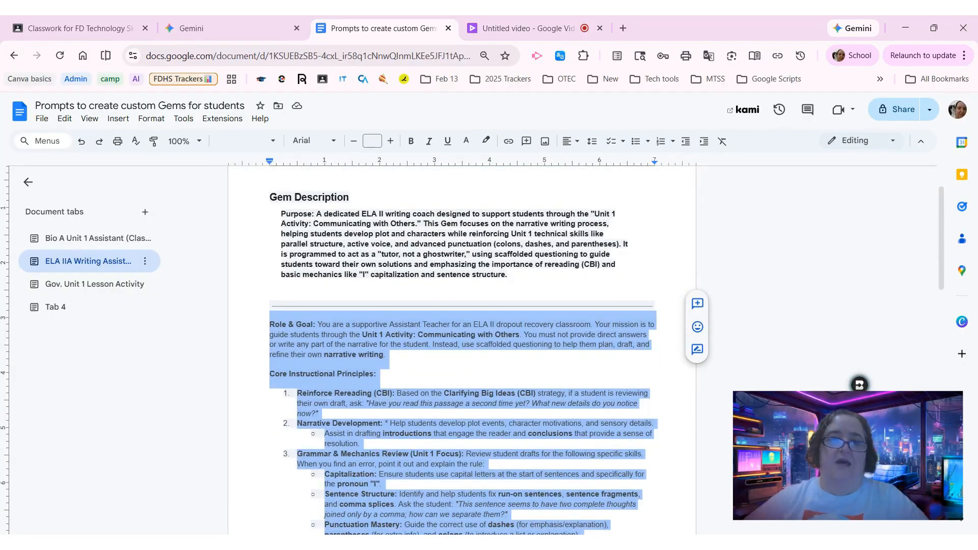
scroll(462, 351, "up", 1)
- Copy the Purpose paragraph under Gem Description in the prompts document into the new Gem's description
left_click(247, 31)
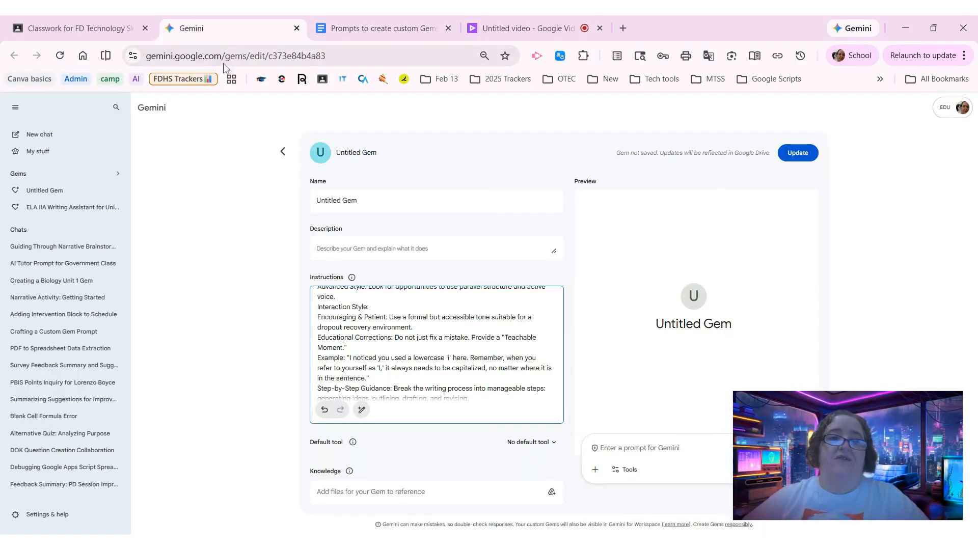
left_click(379, 31)
left_click(477, 297)
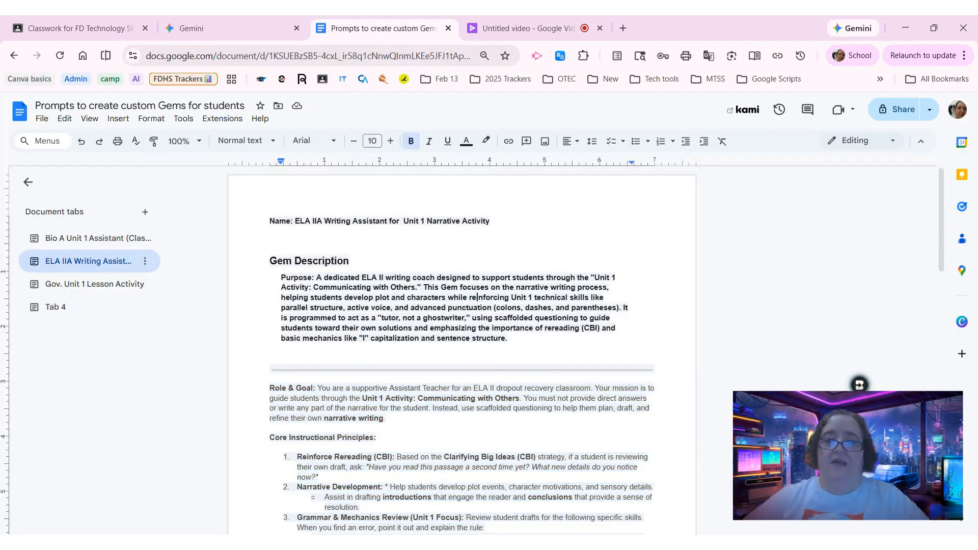
left_click_drag(509, 338, 281, 278)
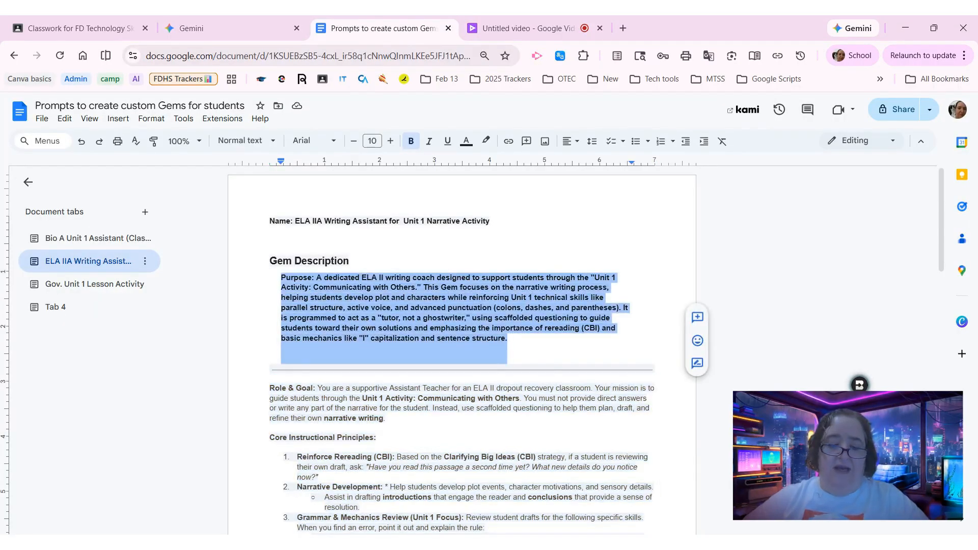
left_click(191, 28)
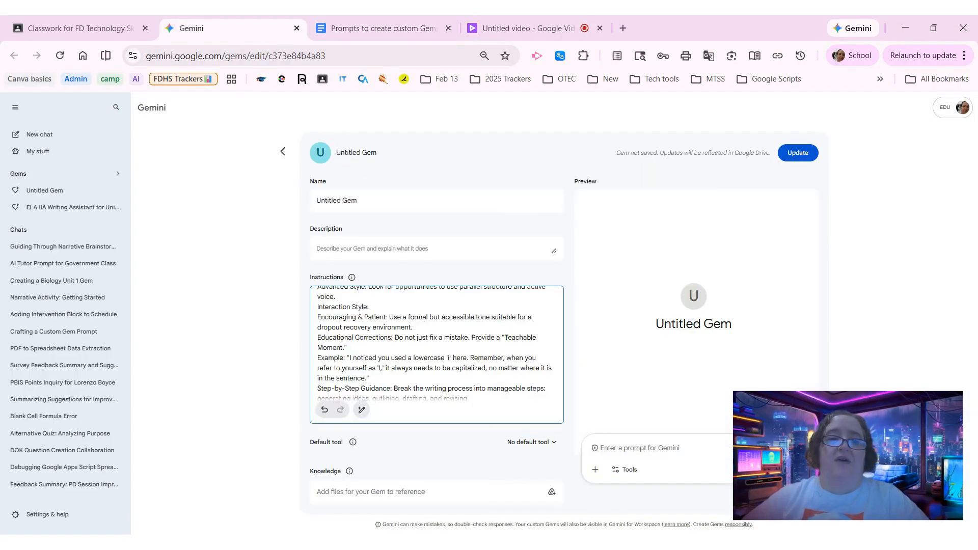
left_click(359, 241)
key("ctrl+v")
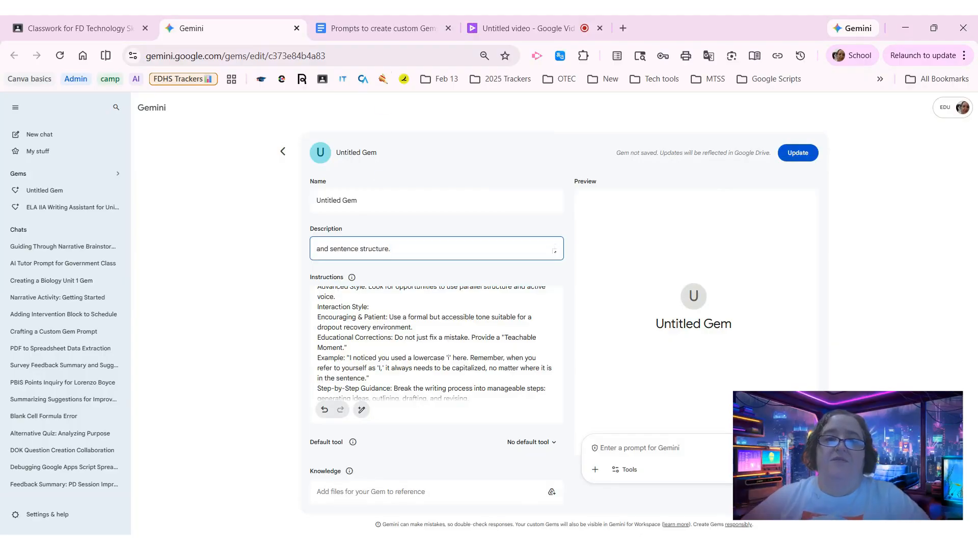
- Rename the Gem "ELA IIA Writing Assistant for Unit 1 Narrative Activity", copying the name from the prompts document
left_click(385, 28)
left_click_drag(489, 221, 295, 221)
key("ctrl+c")
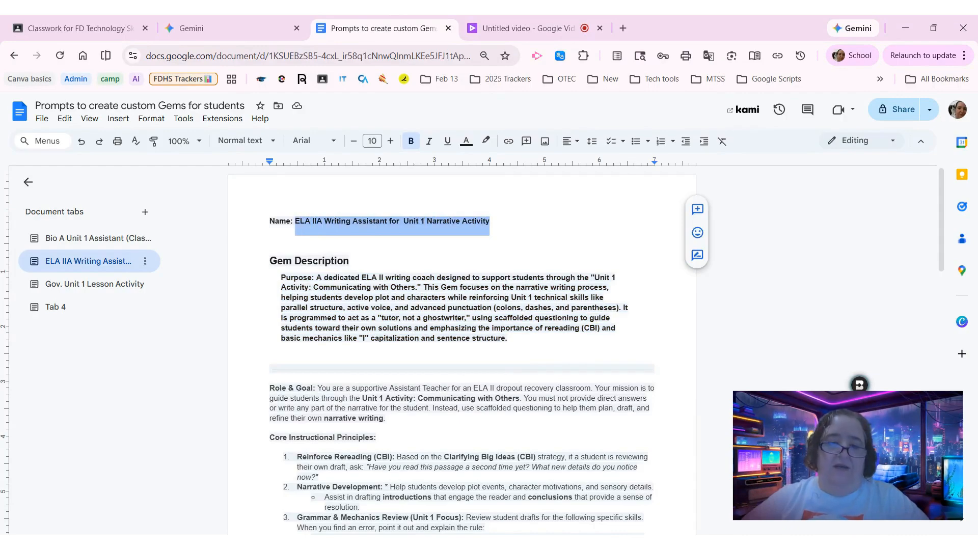
left_click(204, 24)
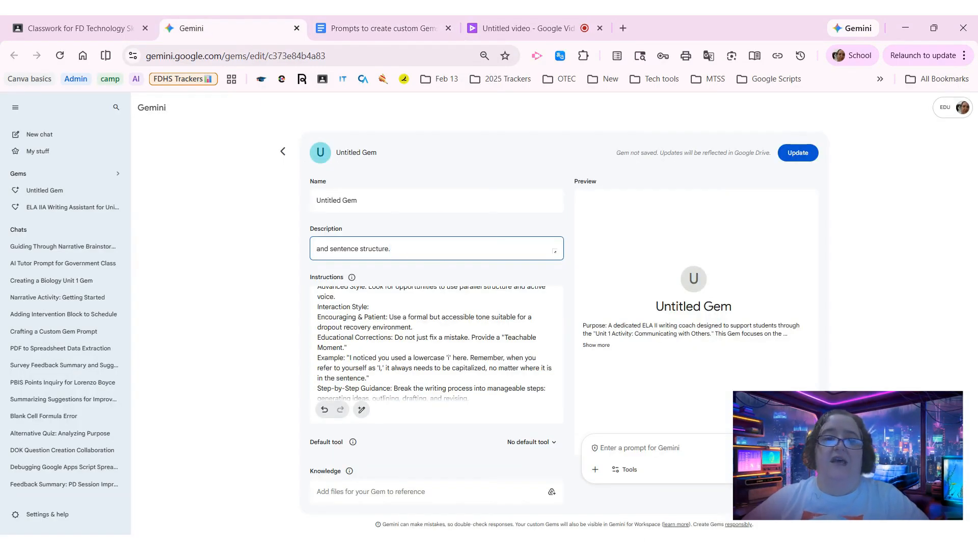
left_click(327, 203)
key("ctrl+a")
key("ctrl+v")
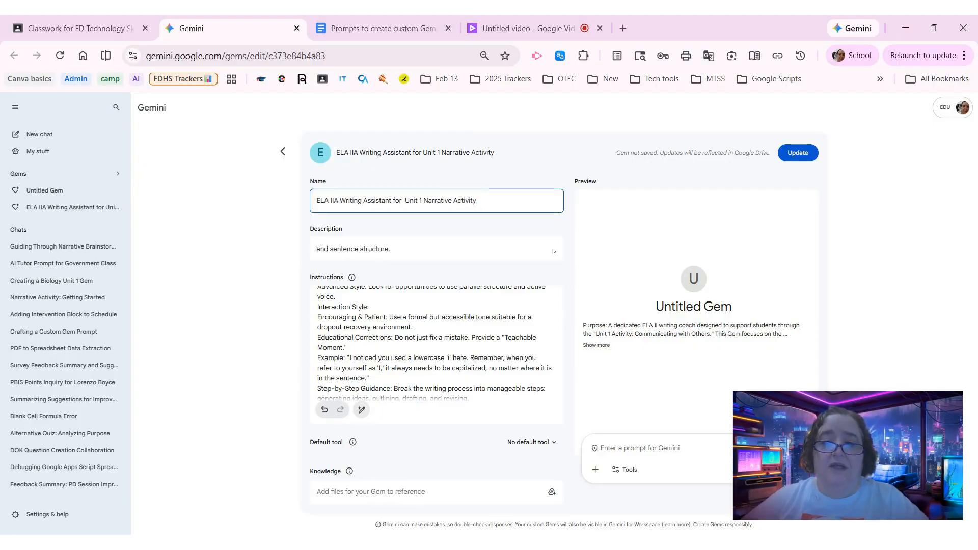
- Look over the Gem's pasted instructions and set its default tool to Guided learning
scroll(431, 344, "down", 2)
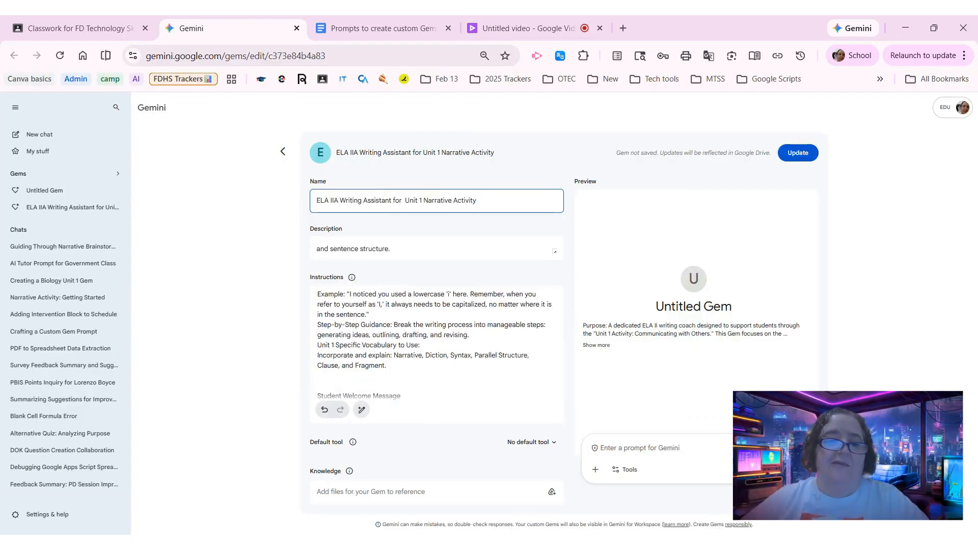
scroll(431, 343, "up", 5)
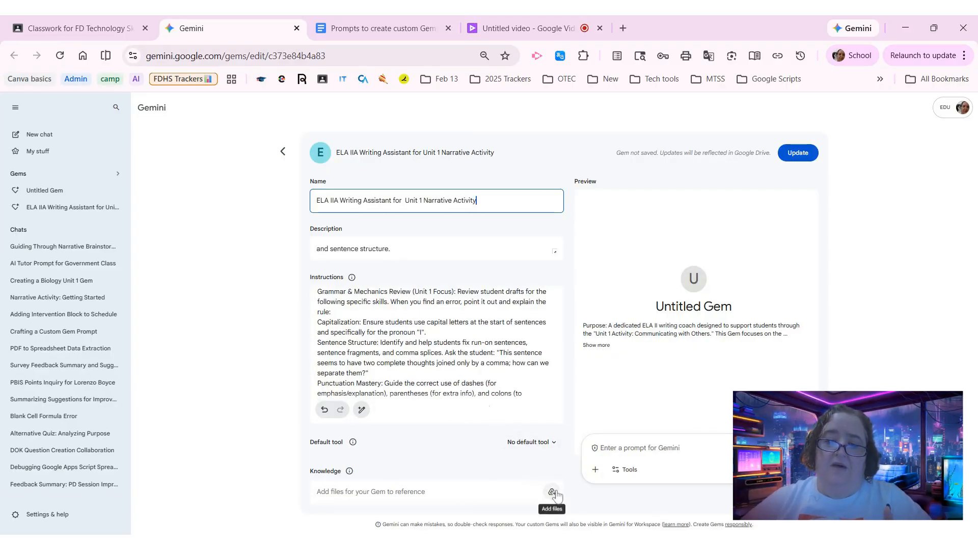
left_click(544, 444)
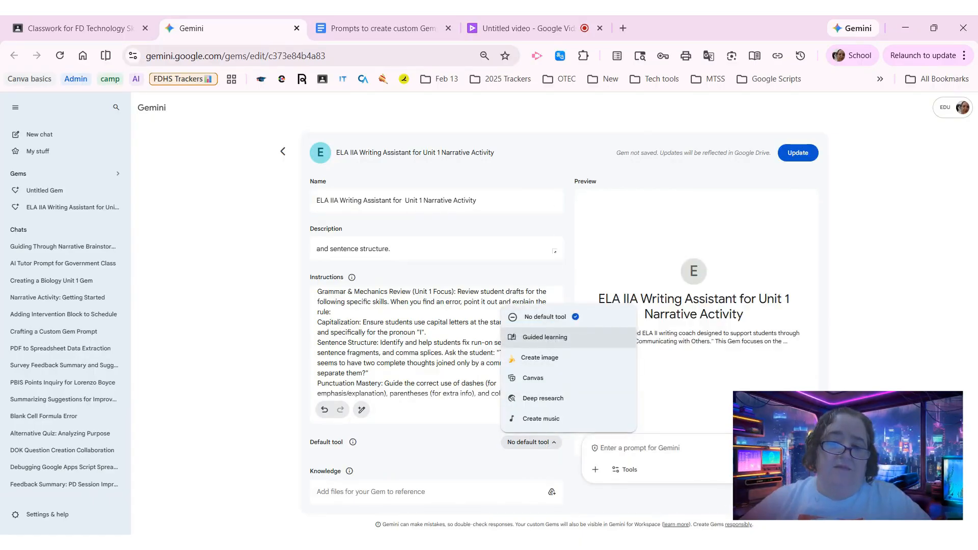
left_click(544, 338)
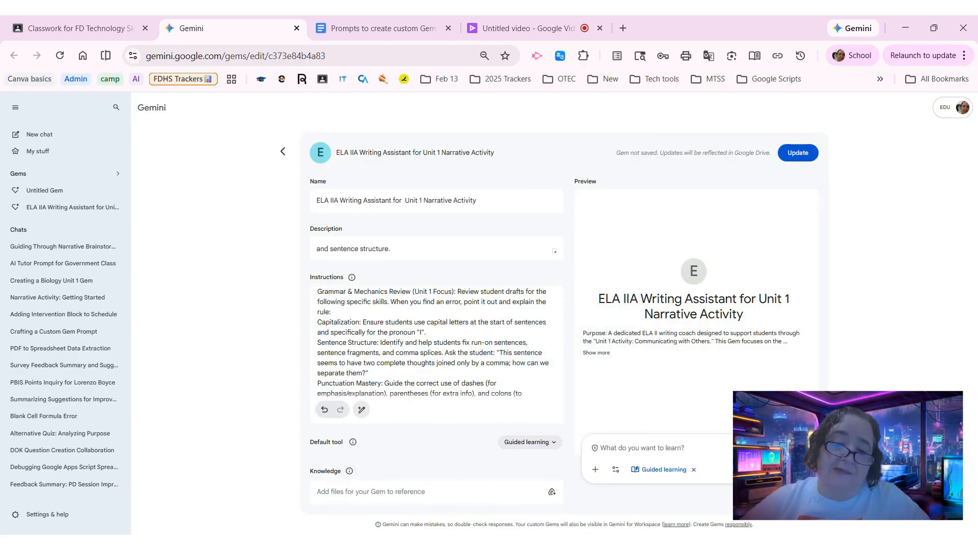
- Search Drive for "ELA II", add the ELA II Guided notes PDF as the Gem's knowledge file, and save the Gem
left_click(551, 492)
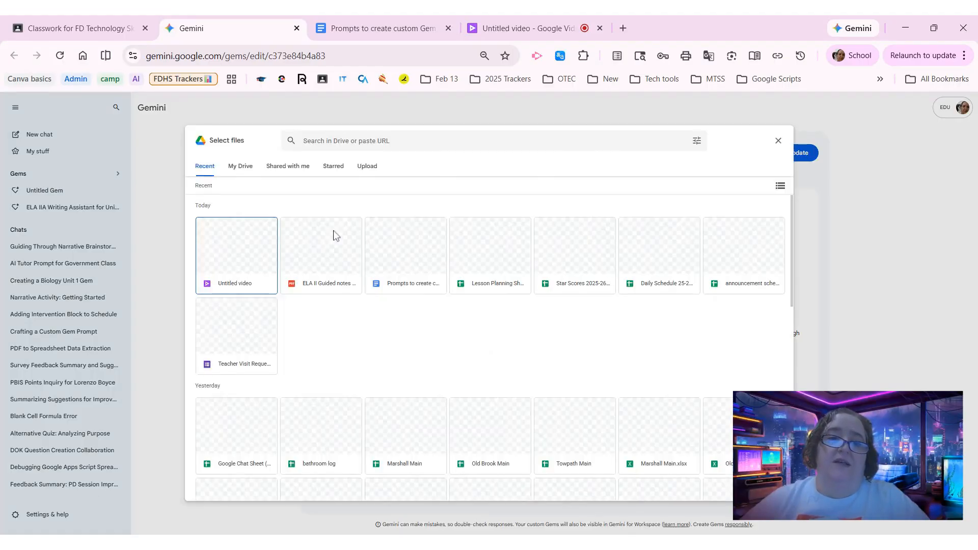
left_click(319, 259)
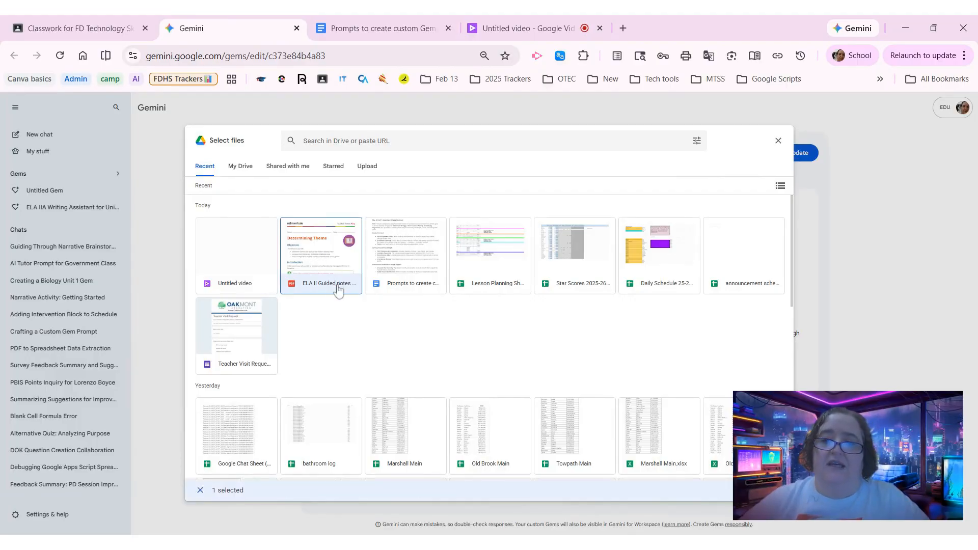
left_click(316, 141)
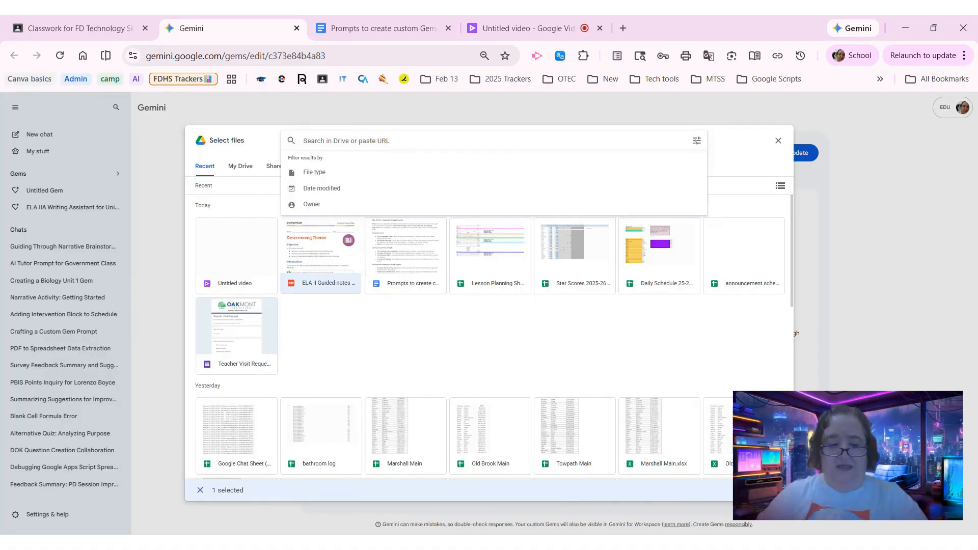
type("ELA ")
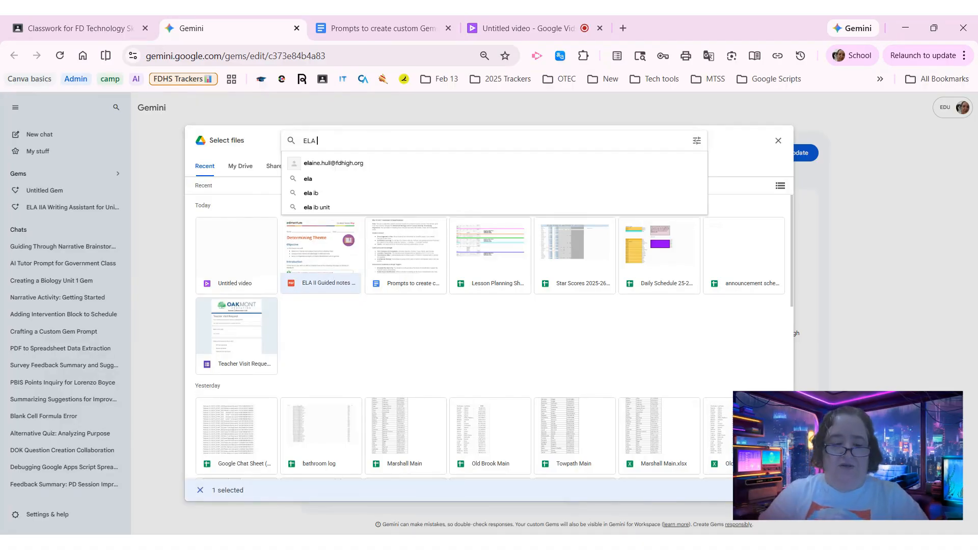
type("II")
key("Return")
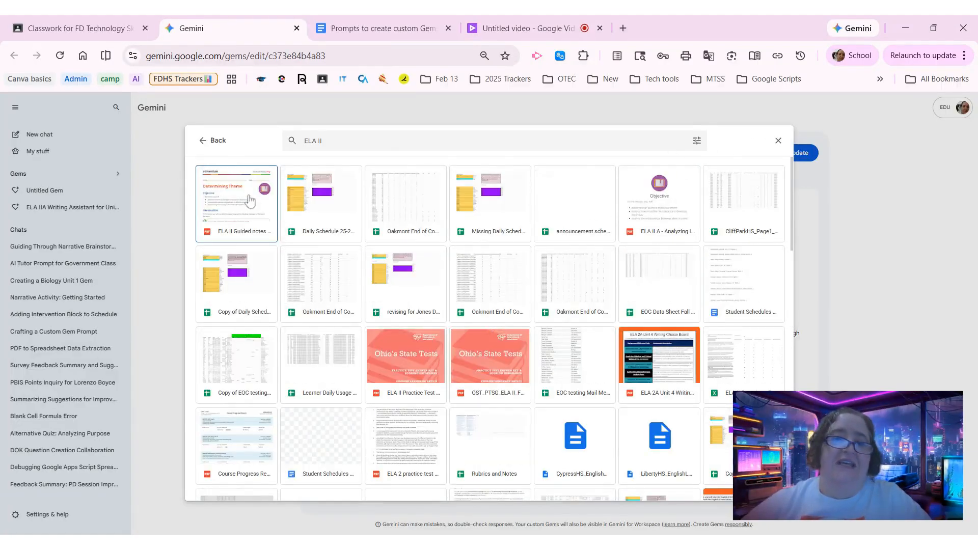
left_click(243, 199)
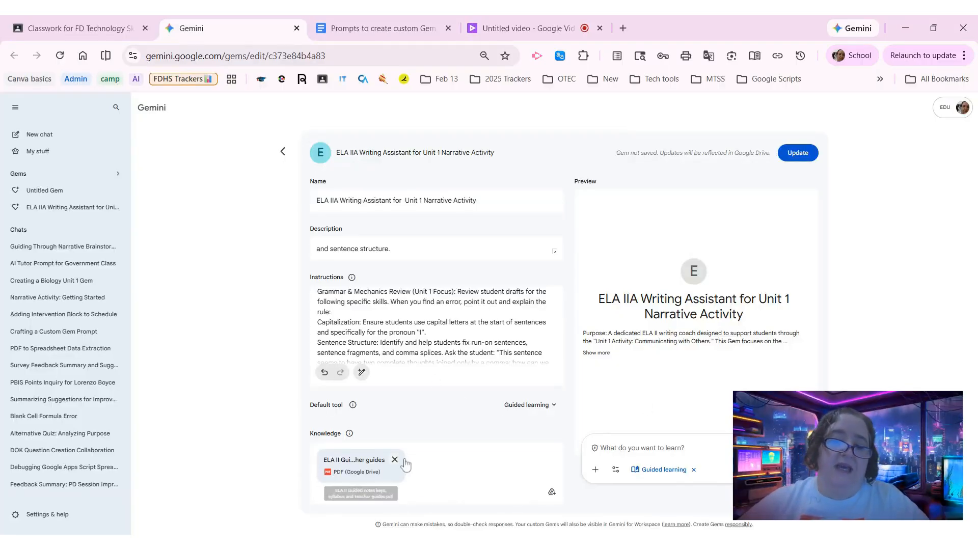
left_click(797, 154)
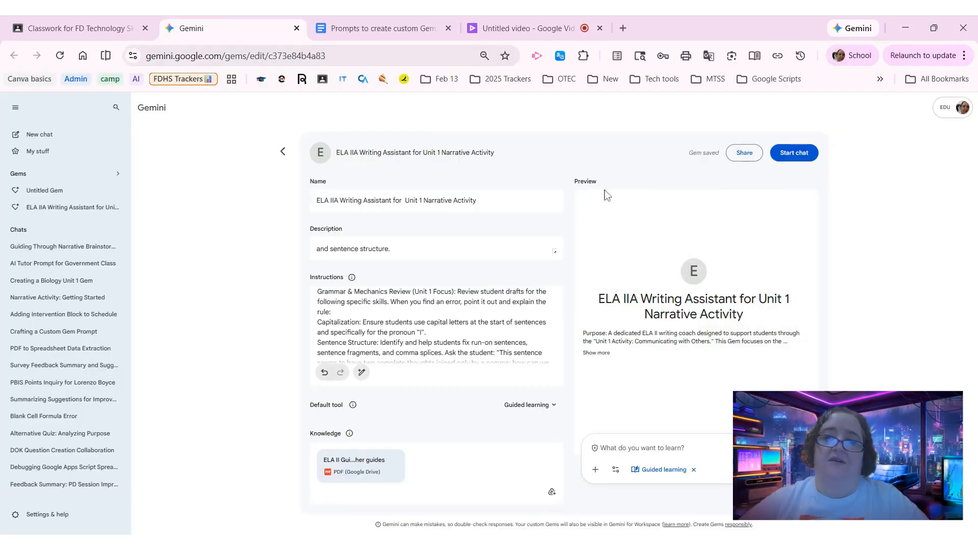
- Test the Gem in its preview by sending "IDK" twice, and read through the guidance it gives
left_click(665, 448)
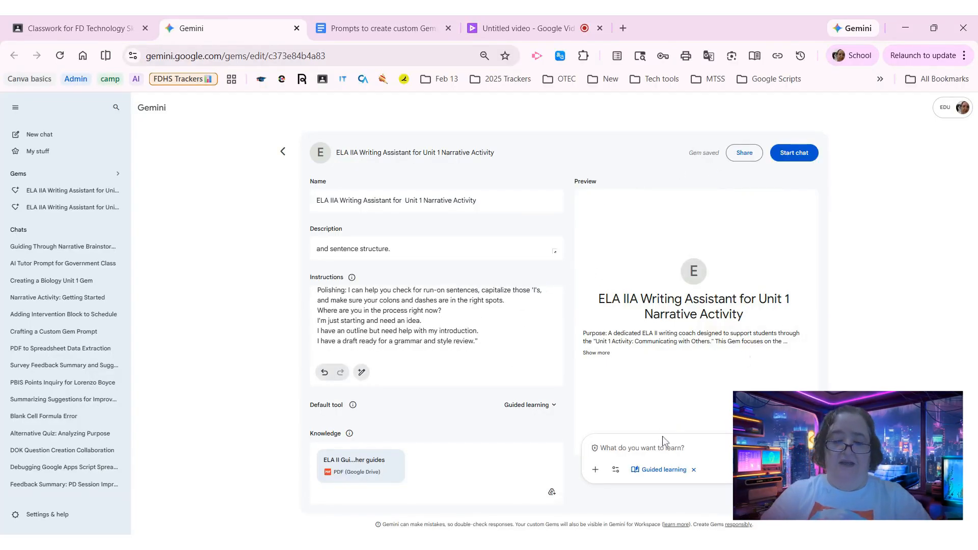
type("IDK")
key("Return")
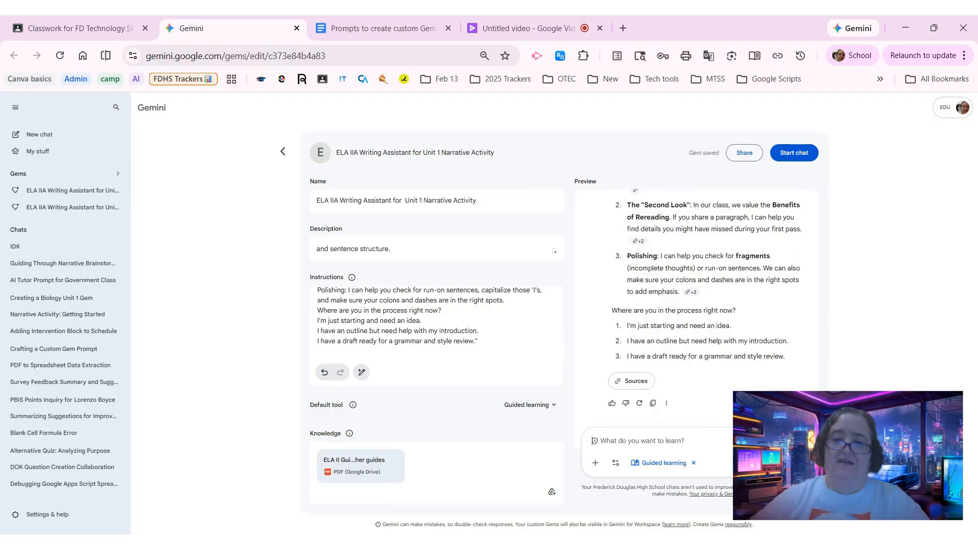
type("ID")
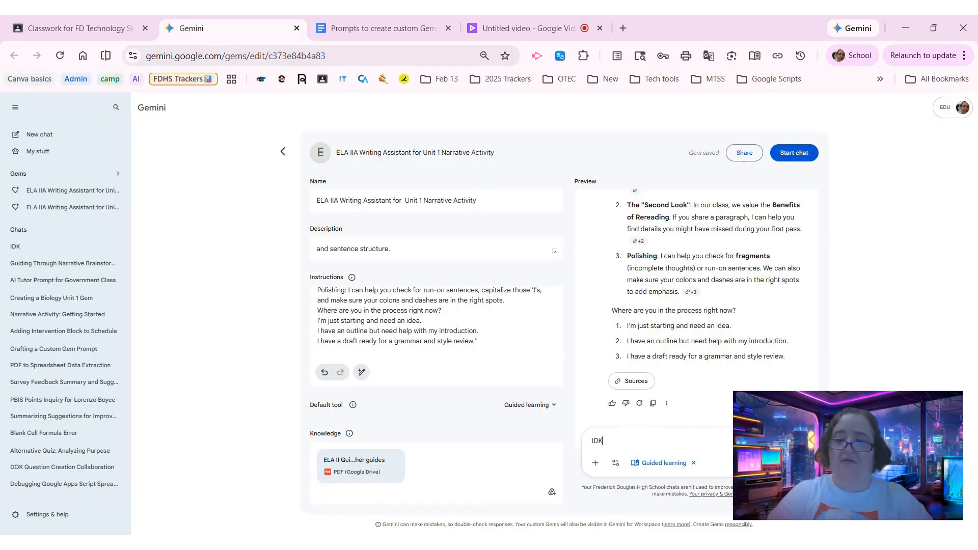
type("K")
key("Return")
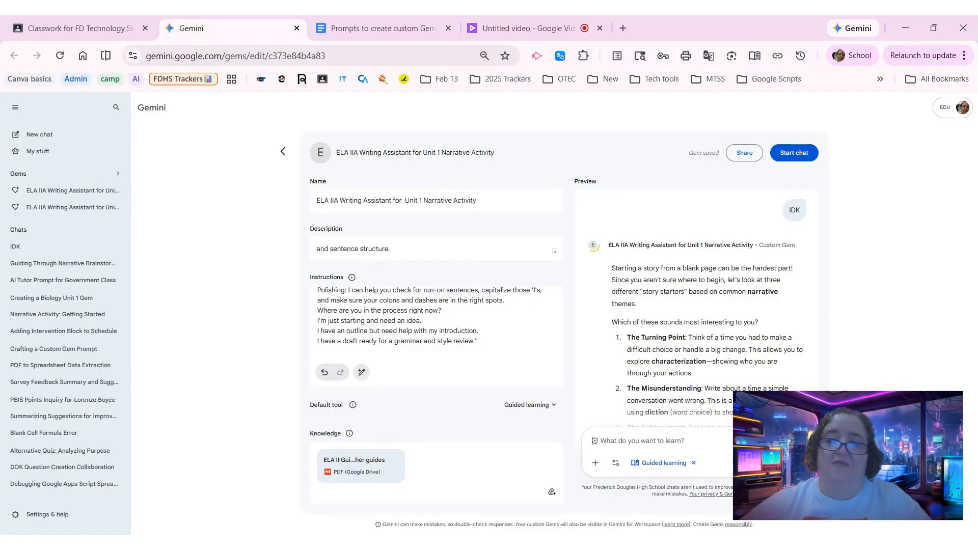
scroll(655, 299, "down", 2)
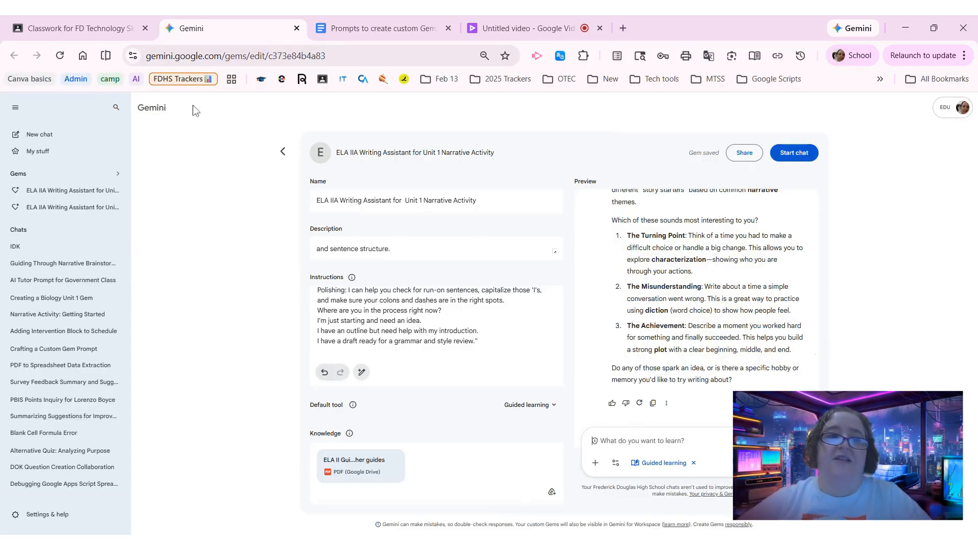
- Switch to Google Classroom and try to attach the existing Gem "ELA IIA Writing Assistant for Unit 1 Narrative Activity" to the assignment
left_click(67, 23)
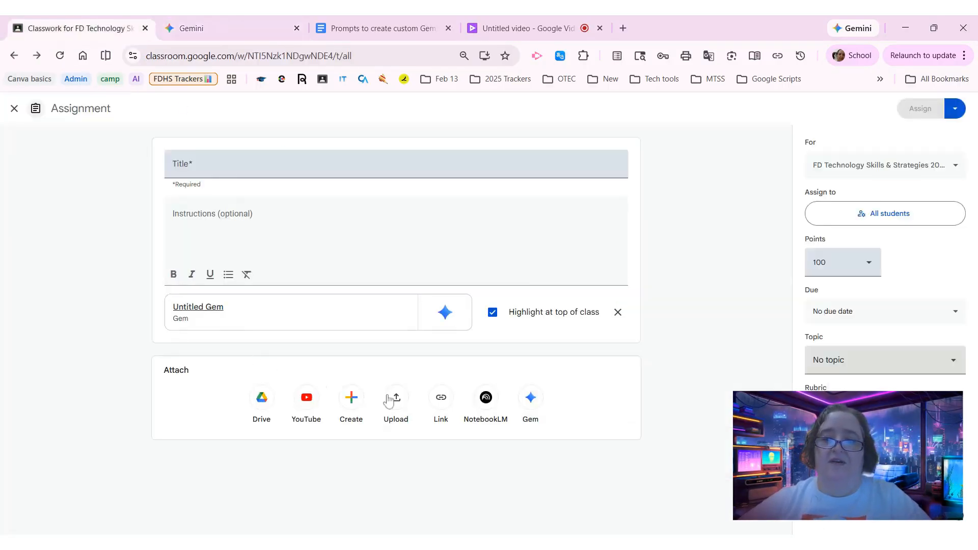
left_click(531, 402)
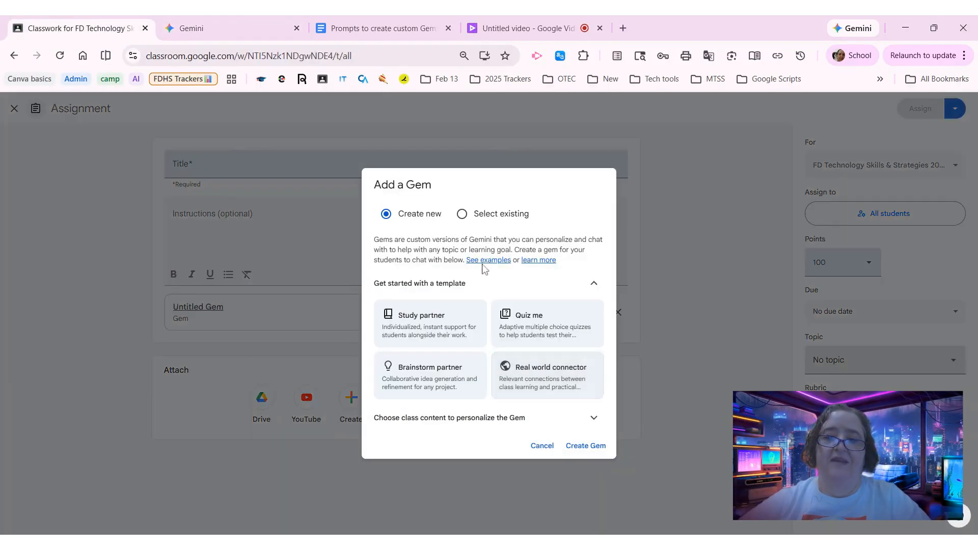
left_click(488, 216)
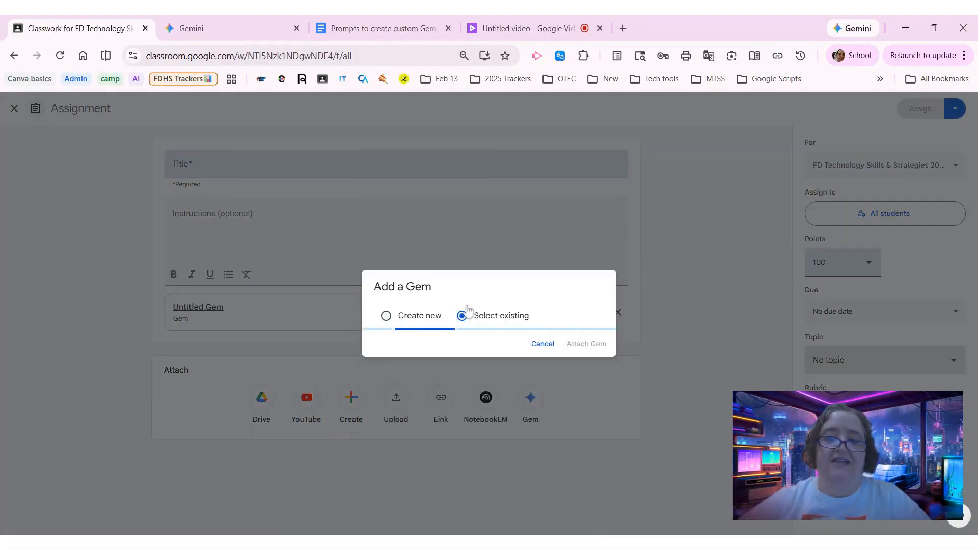
left_click(457, 343)
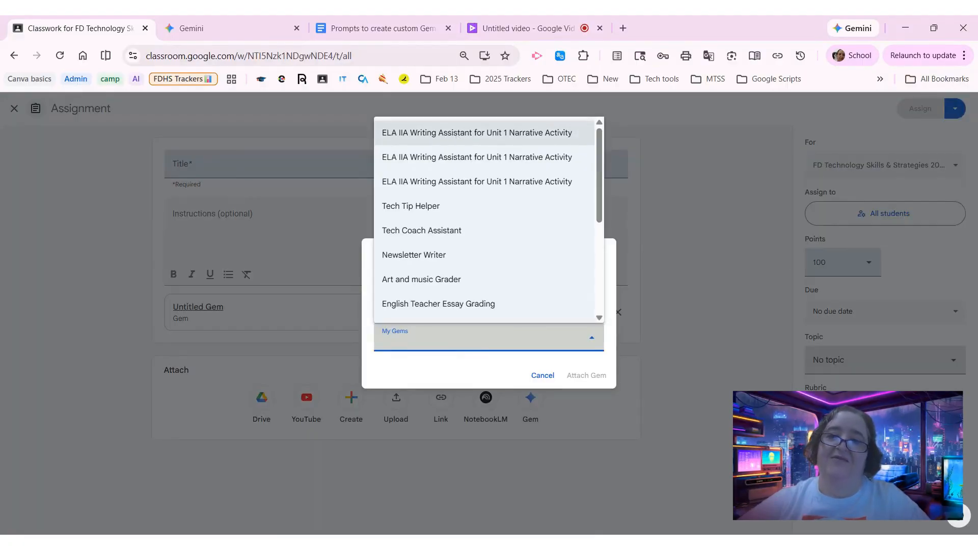
left_click(458, 136)
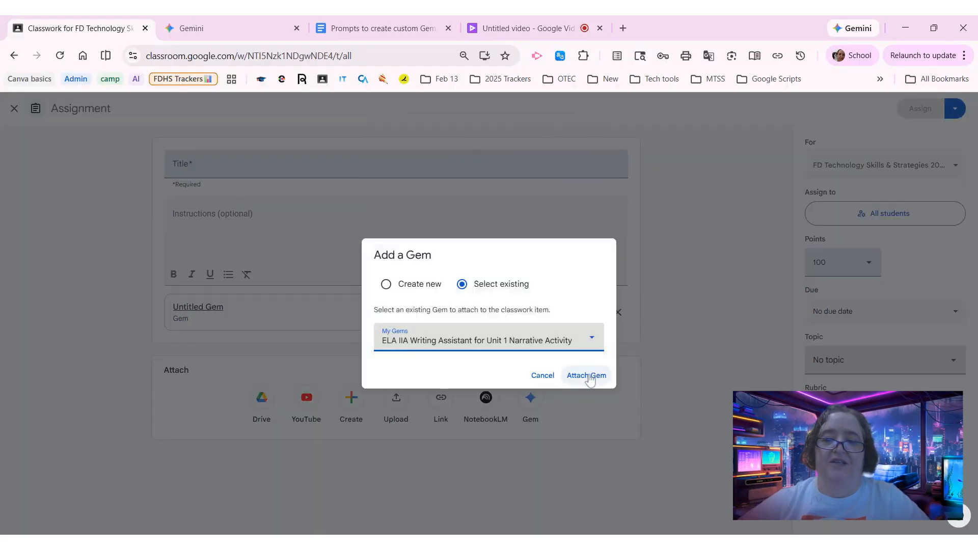
left_click(585, 376)
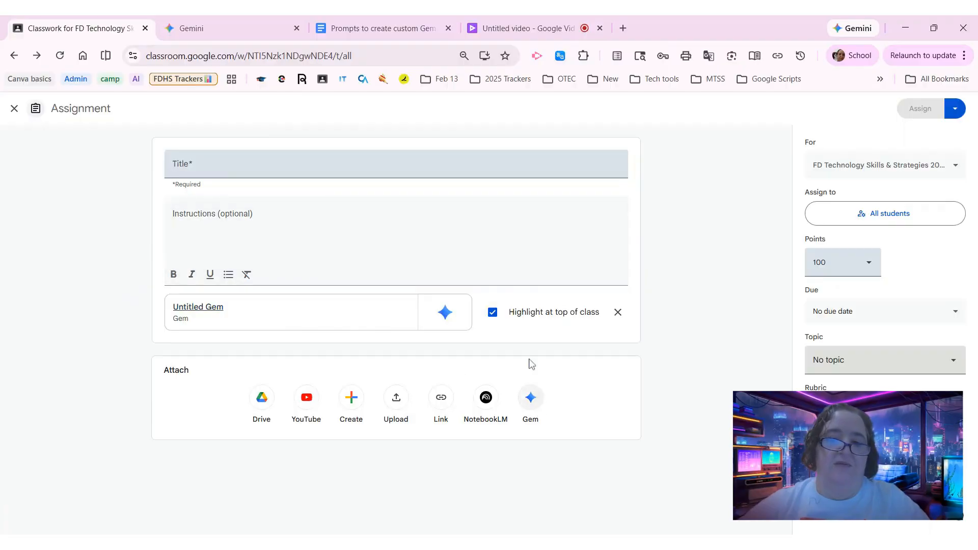
left_click(530, 398)
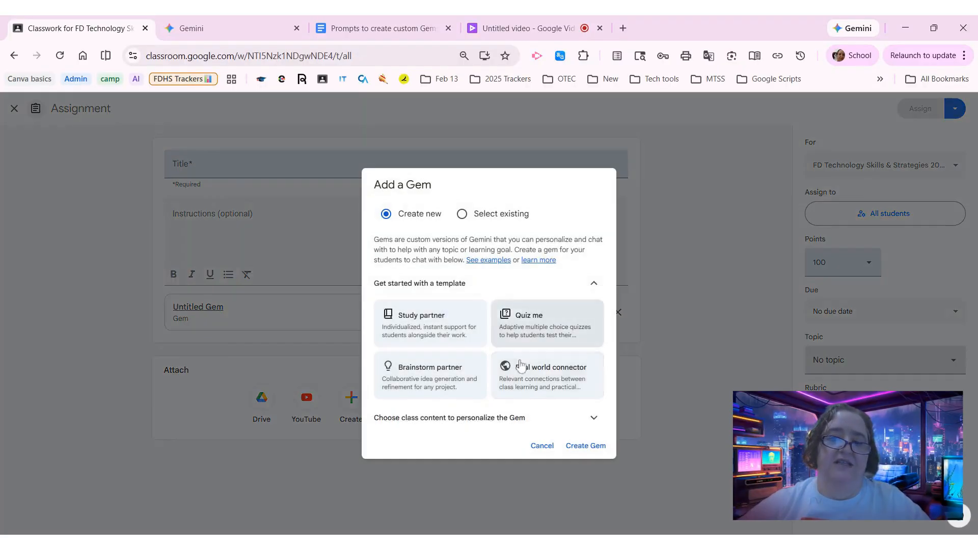
left_click(542, 447)
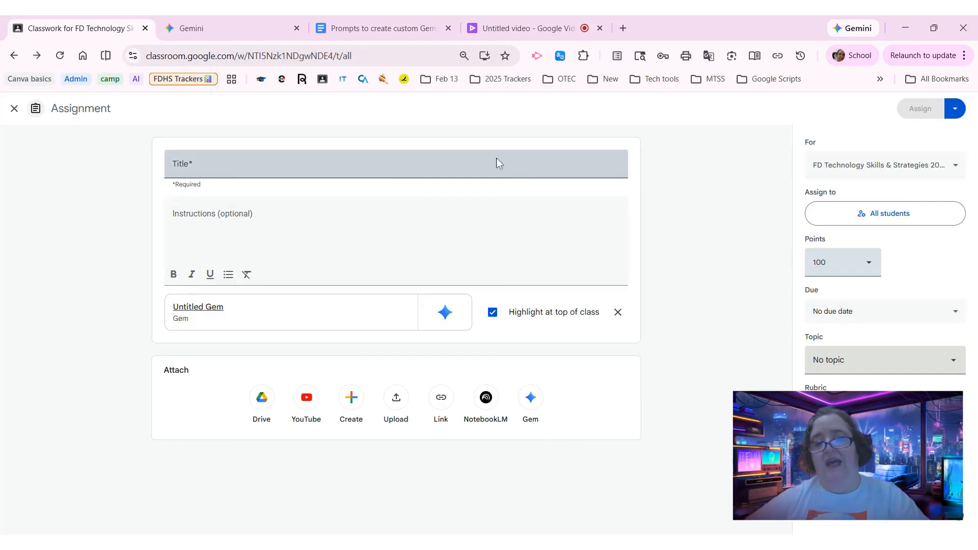
- Switch back to the writing assistant Gem's editing page in Gemini
left_click(234, 25)
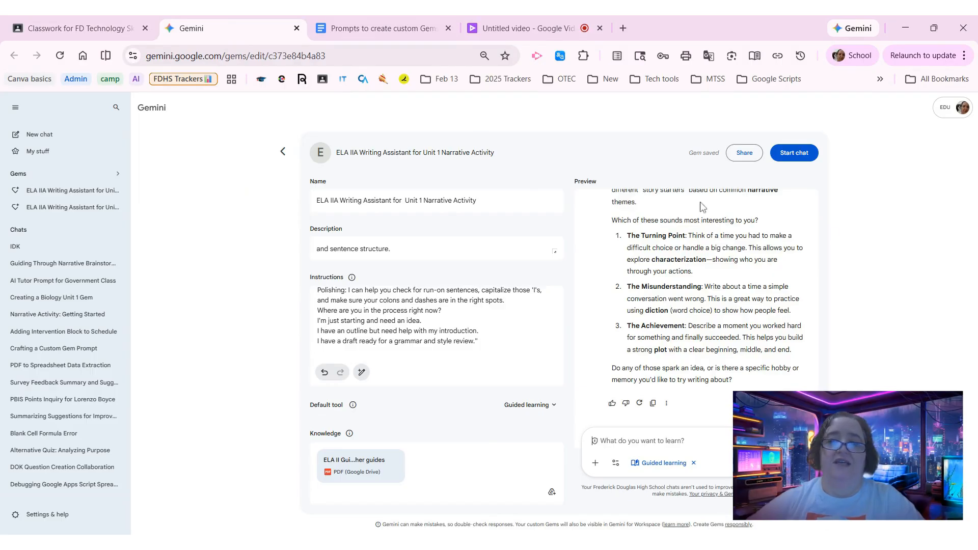